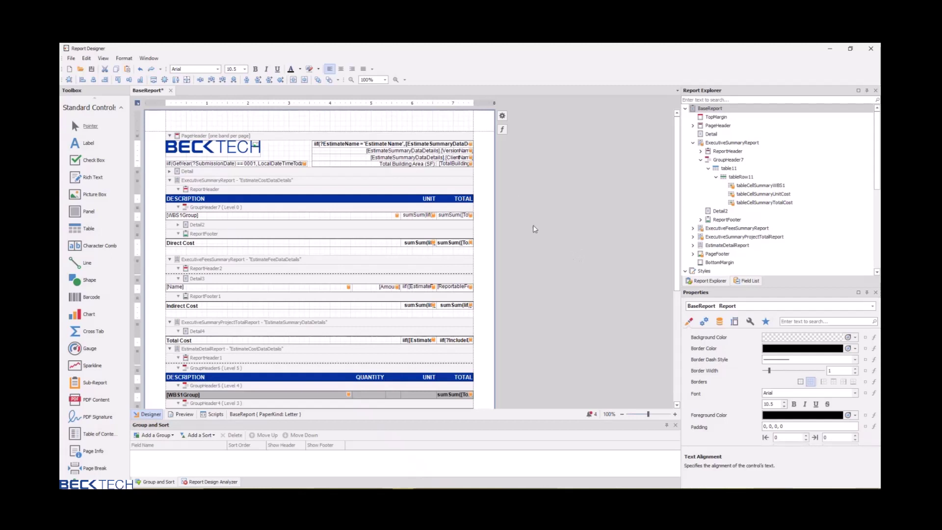
Inspect the unit cost and WBS1 group cells, then return to the report's properties.
left_click(420, 215)
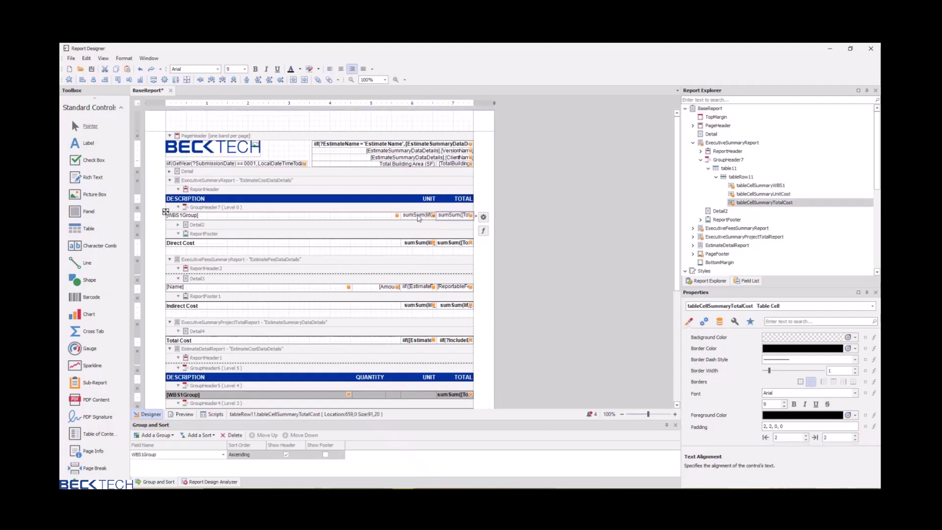
left_click(378, 217)
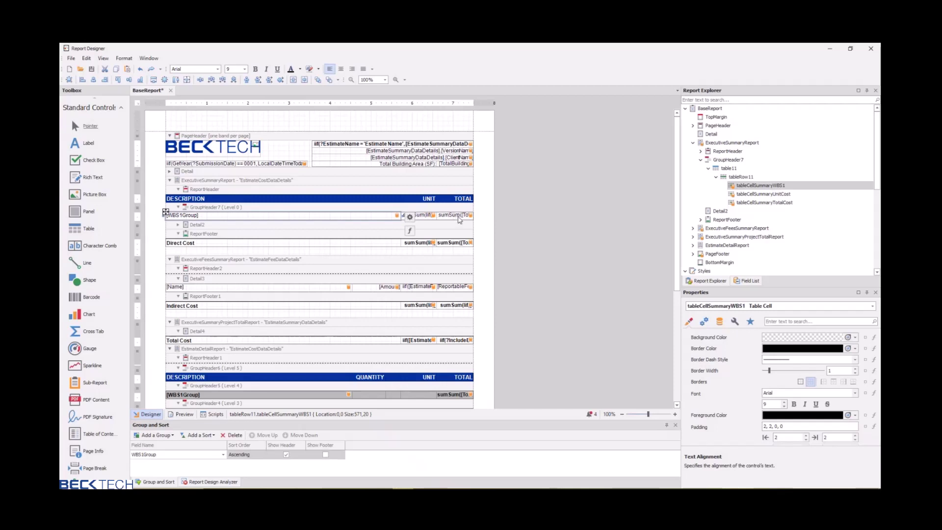
left_click(527, 207)
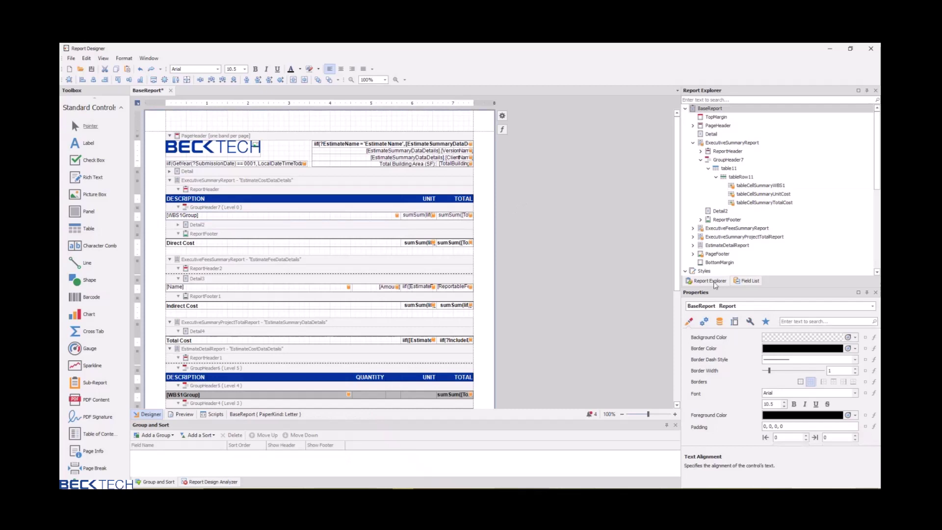
Expand Styles, select ExecutiveSummaryHeader, try Select Controls With Style, and reselect the style.
left_click(685, 108)
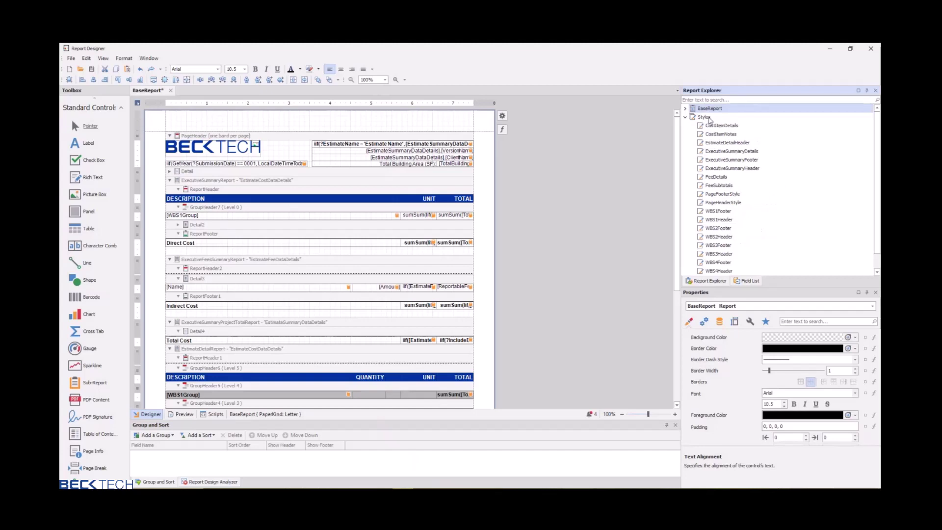
left_click(707, 117)
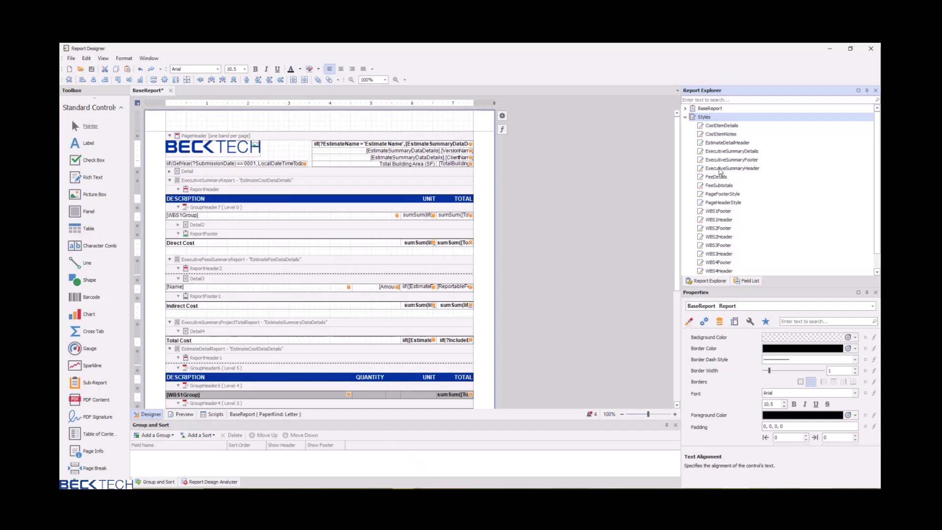
left_click(727, 169)
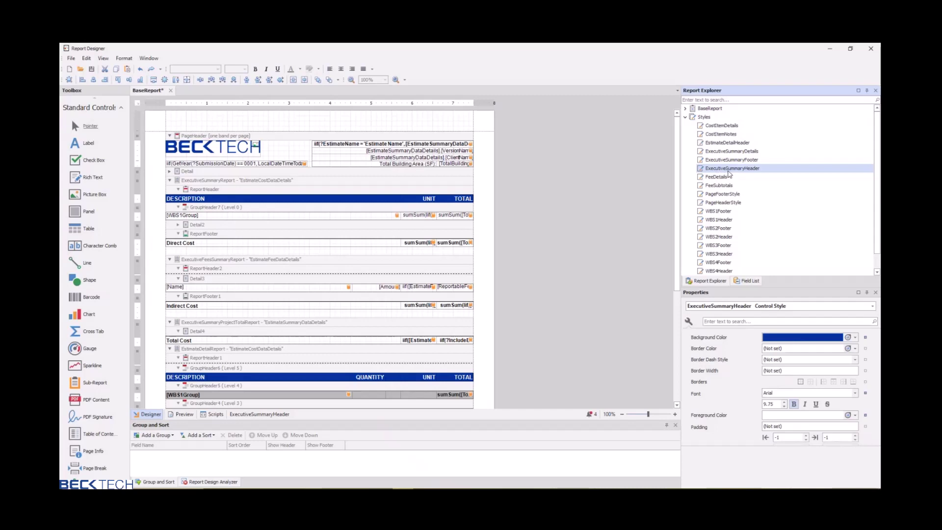
right_click(729, 172)
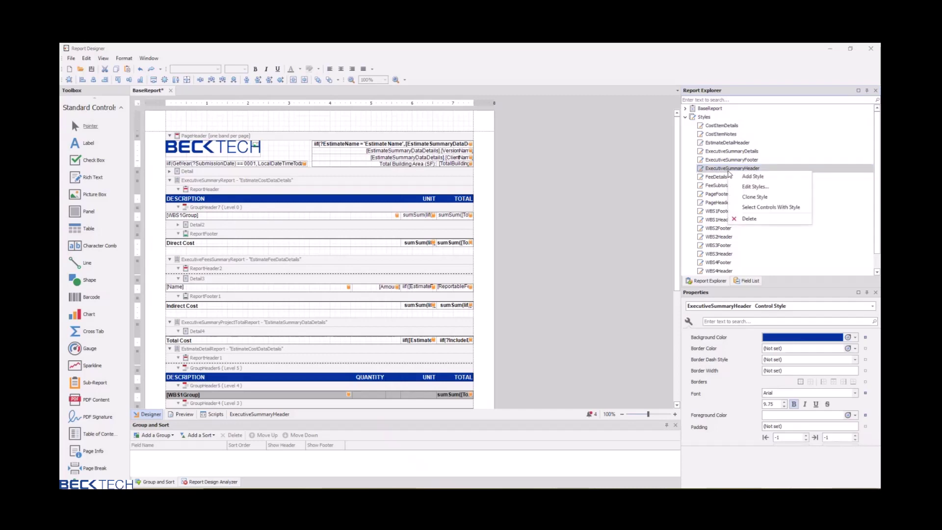
left_click(747, 210)
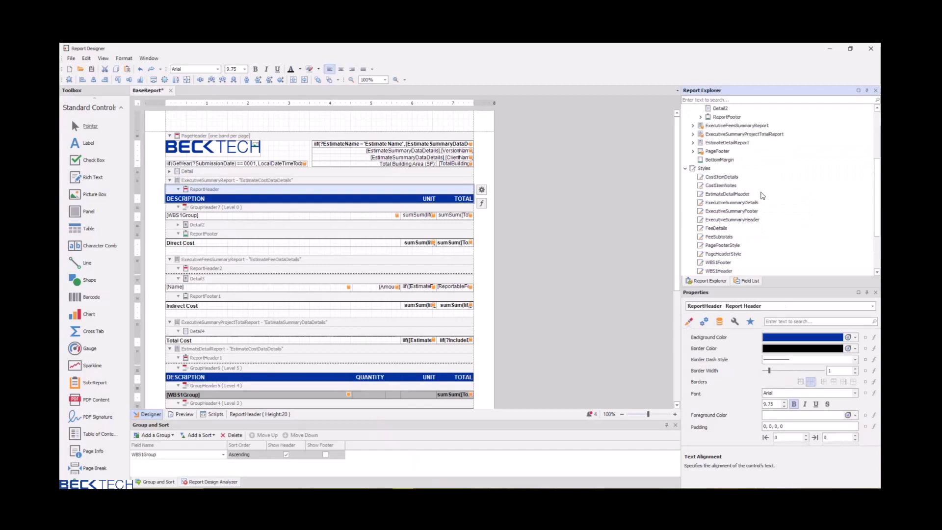
left_click(732, 220)
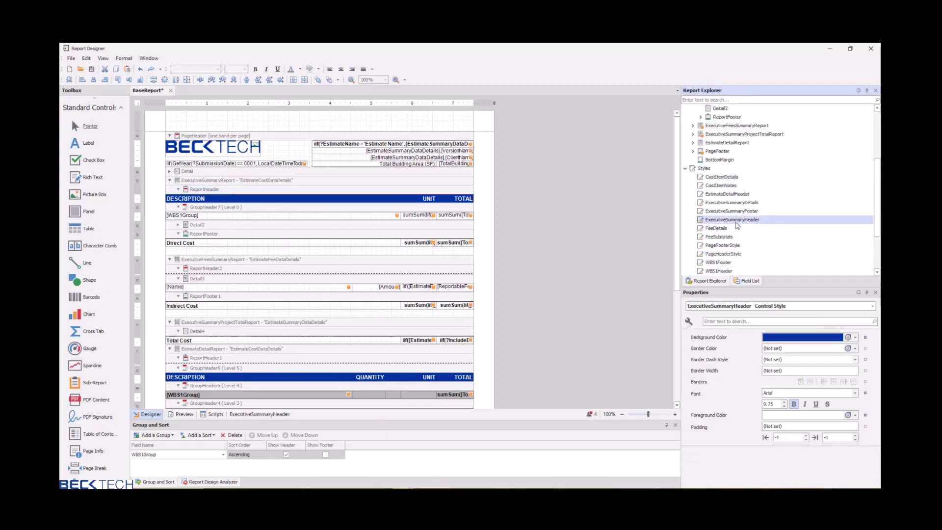
Open Edit Styles for ExecutiveSummaryHeader and select its blue (0, 51, 160) Background Color row.
right_click(731, 220)
left_click(757, 234)
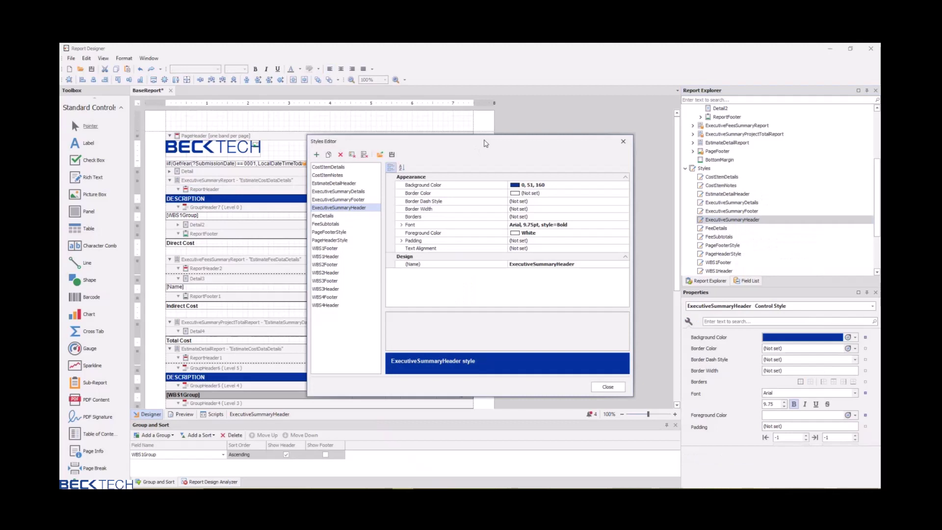
left_click_drag(484, 141, 502, 210)
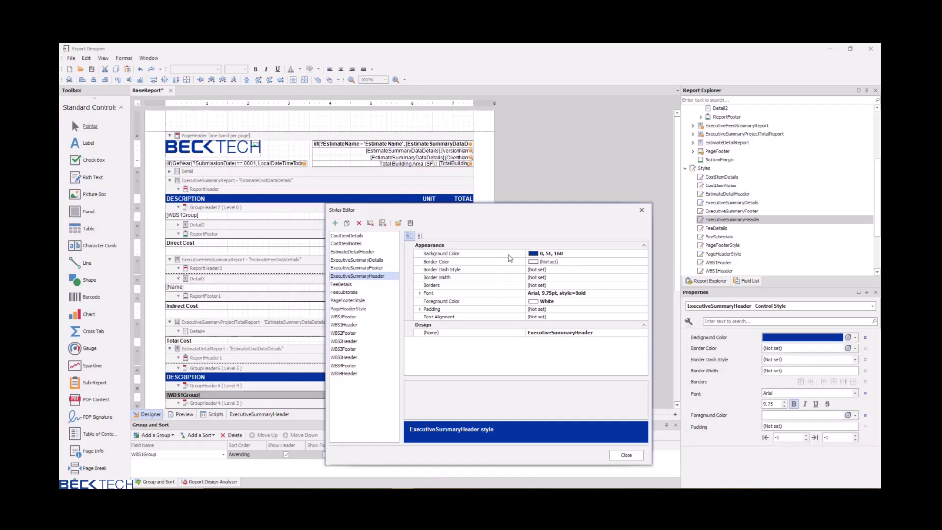
left_click(594, 253)
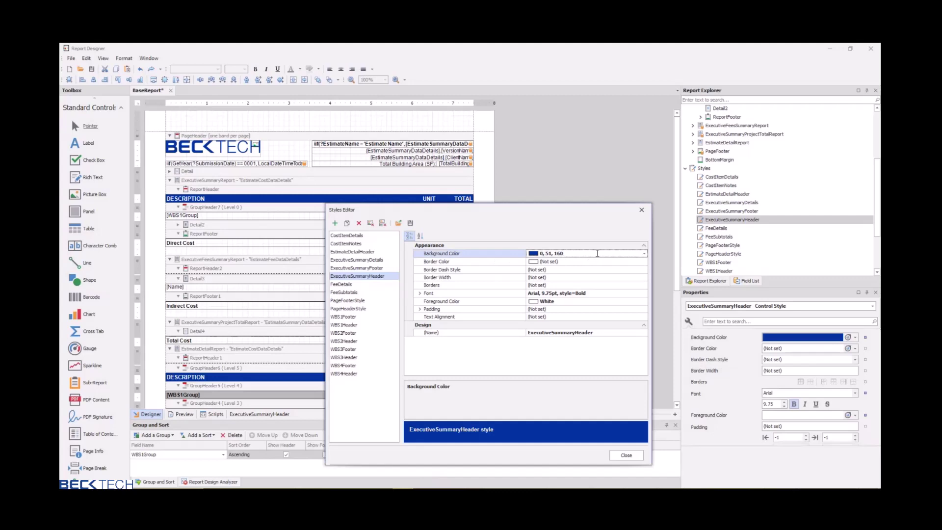
Set Background Color to custom RGB 249, 66, 58 and reset Foreground Color from white.
left_click(644, 255)
left_click(534, 332)
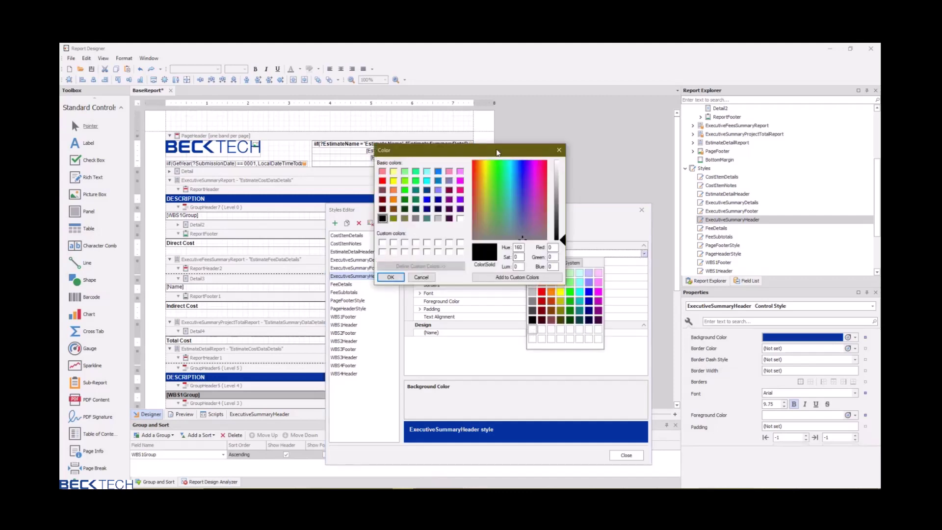
left_click_drag(497, 157, 508, 253)
left_click(546, 350)
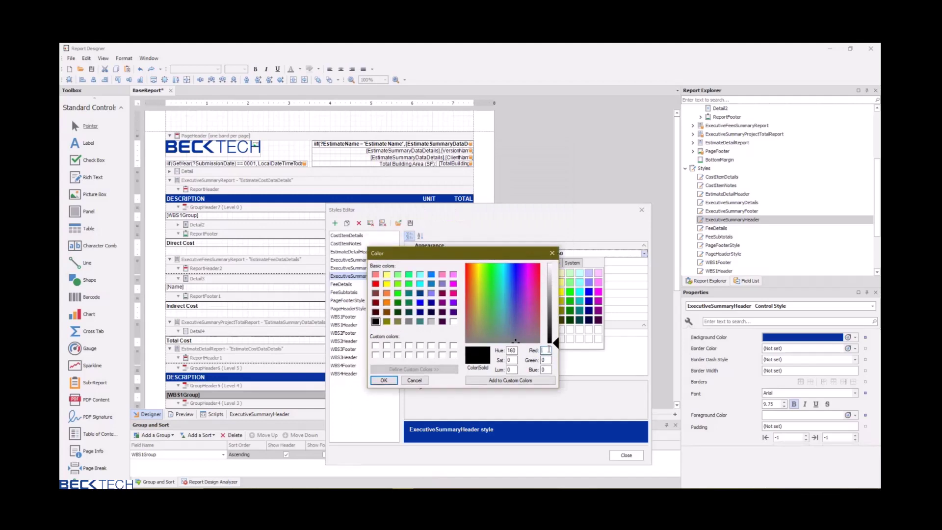
type("249")
left_click(548, 361)
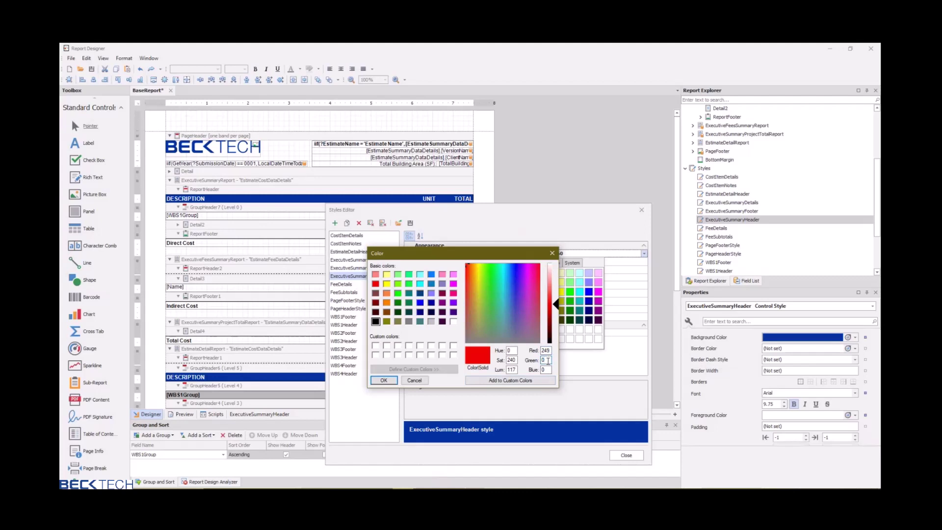
type("66")
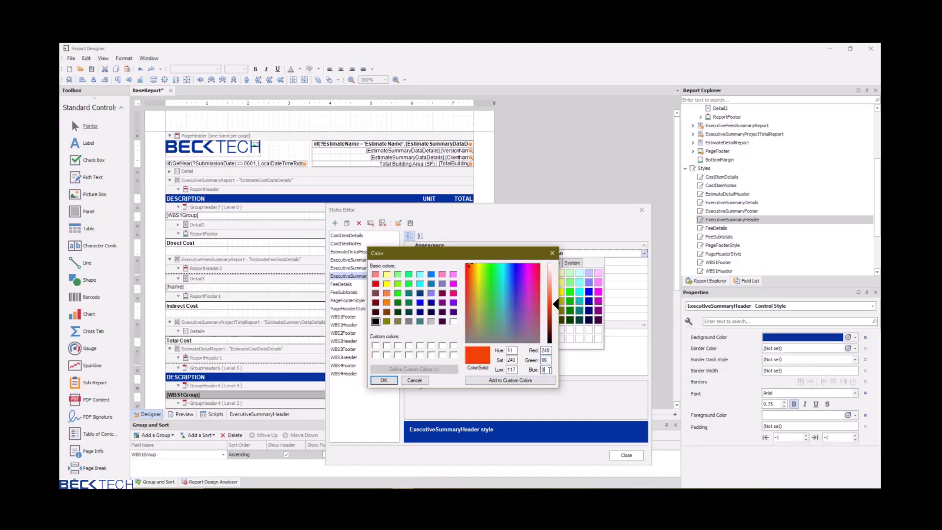
type("58")
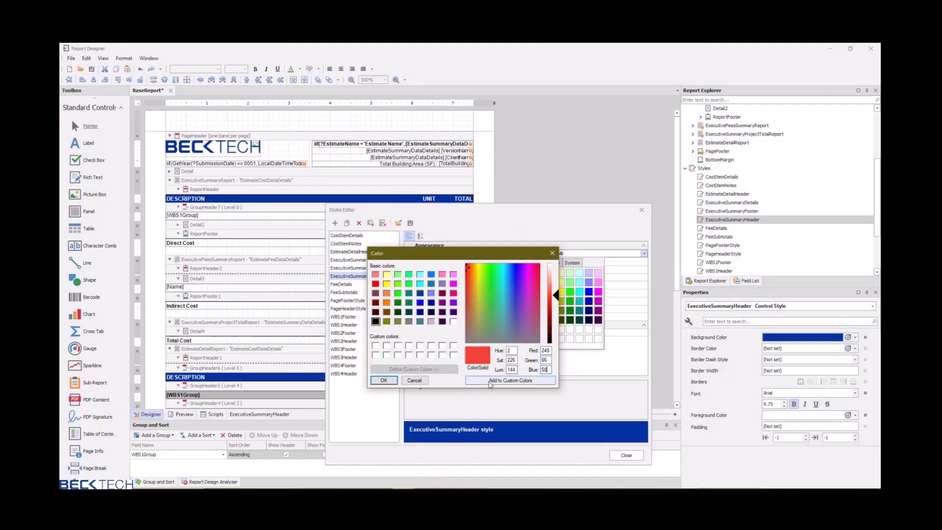
left_click(384, 380)
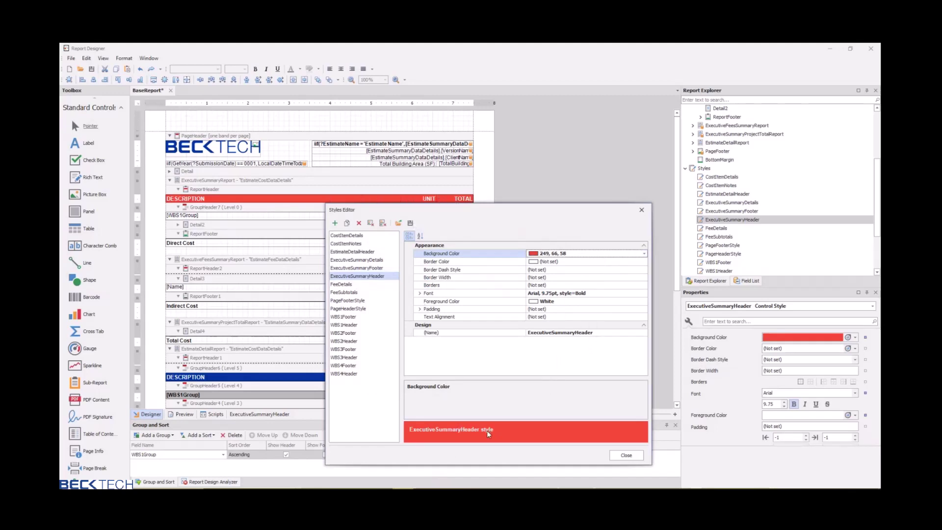
right_click(465, 303)
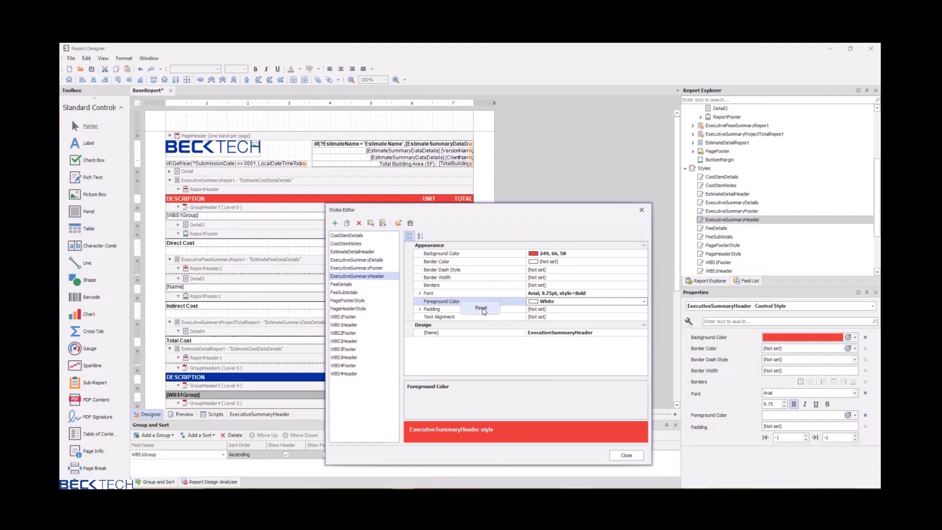
left_click(483, 309)
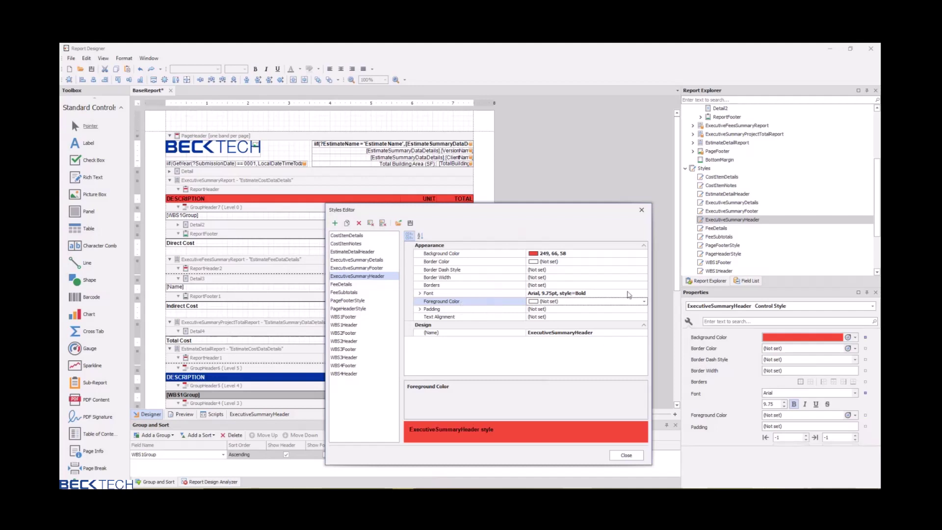
Choose Roboto, Bold Italic, size 11 in the style's Font dialog and confirm.
left_click(643, 294)
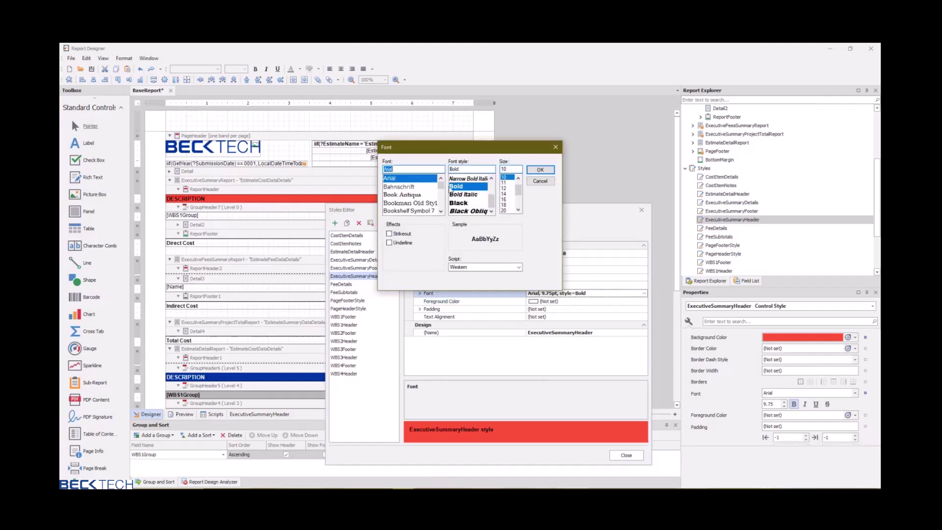
left_click_drag(441, 182, 441, 205)
left_click(403, 211)
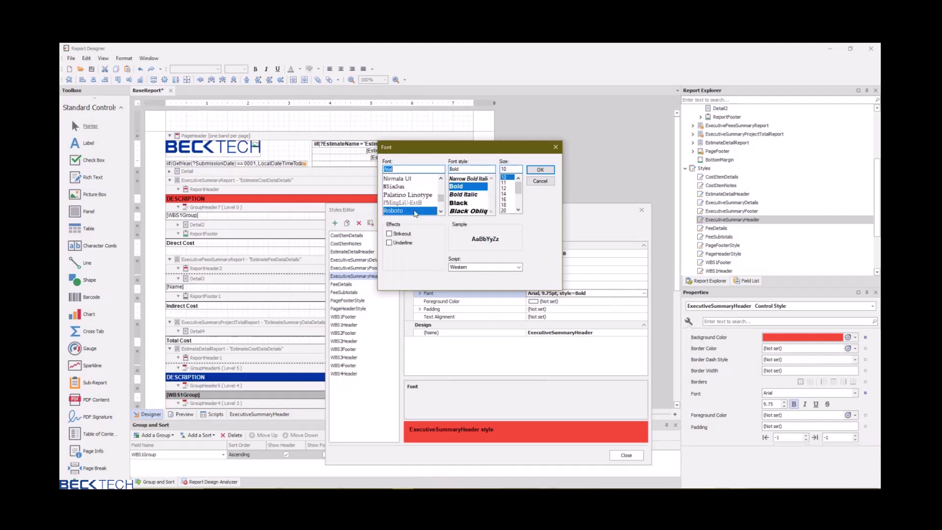
left_click(464, 195)
left_click(505, 181)
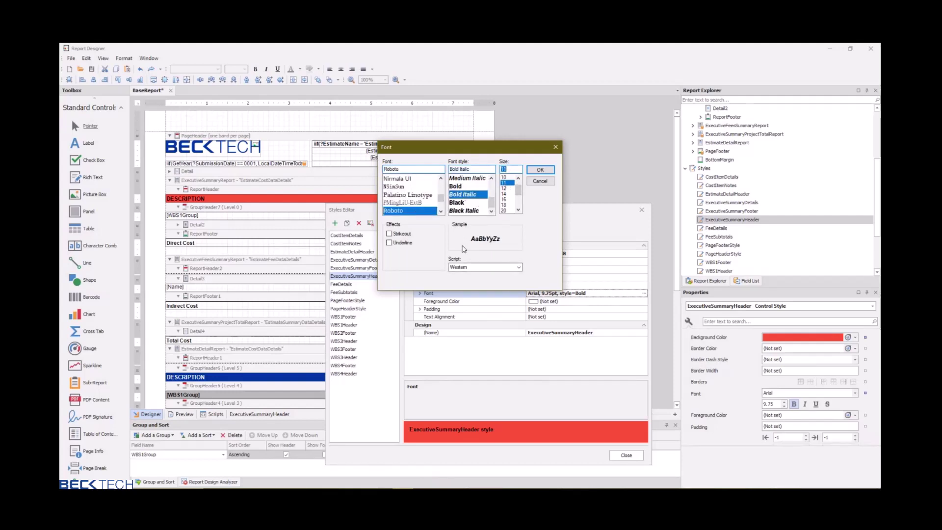
left_click(539, 170)
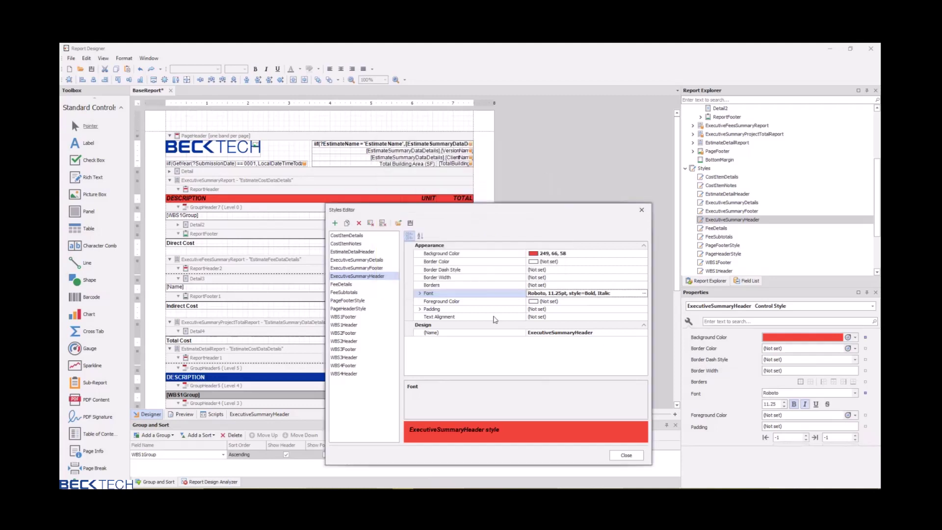
Close the Styles Editor, keeping the red Roboto bold italic header style.
left_click(626, 455)
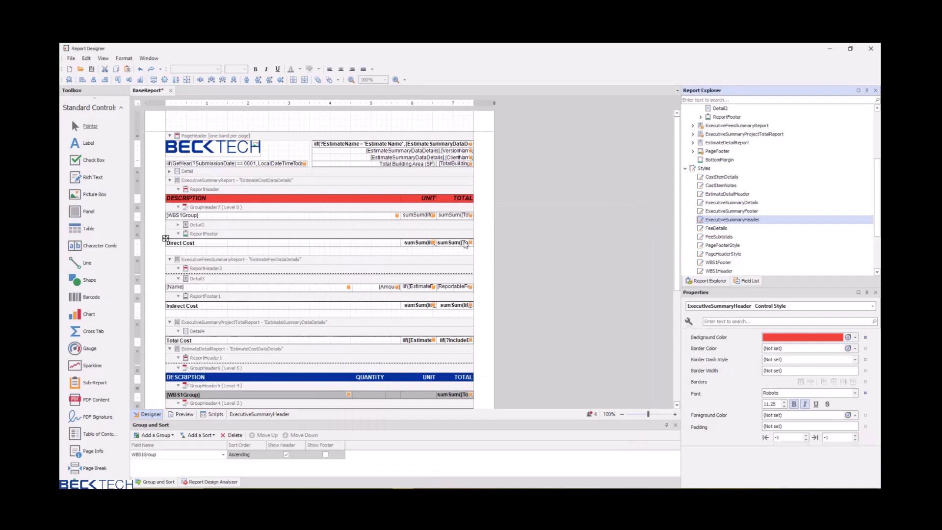